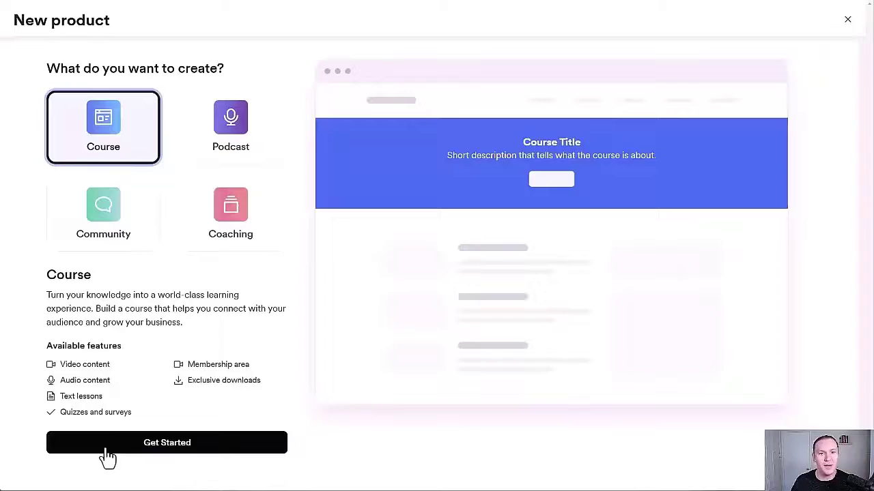
# Step: Start a new course titled 'My sweet mini course' with the description 'It's awesome.'
pyautogui.click(105, 458)
pyautogui.click(121, 122)
pyautogui.write('My seweet mini course')
pyautogui.click(105, 193)
pyautogui.write("It's awesome.")
pyautogui.click(141, 258)
# Step: Choose the Blank course template, keep the default appearance, and skip pricing for now
pyautogui.click(95, 185)
pyautogui.click(178, 394)
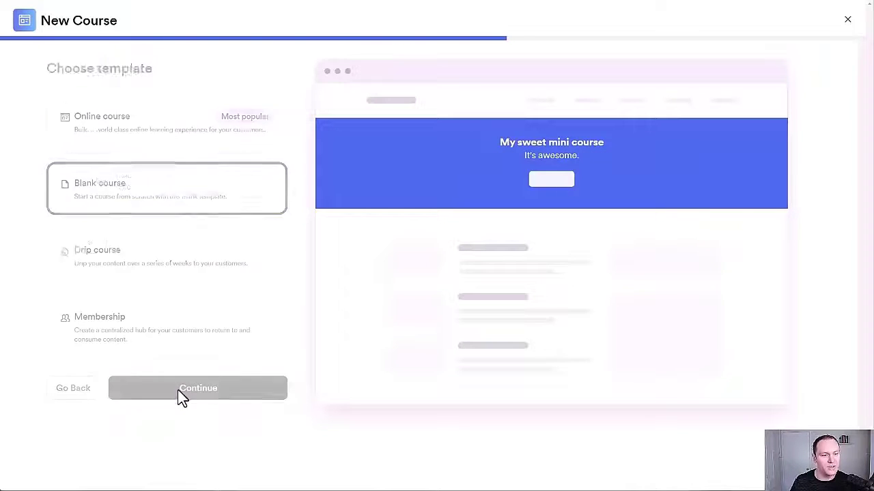
pyautogui.click(152, 243)
pyautogui.click(164, 347)
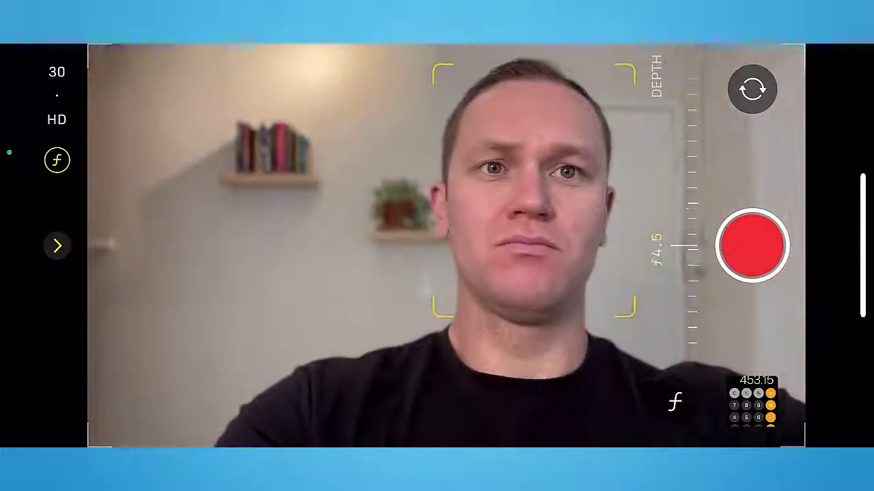
# Step: Set the camera to f2.0 depth, 4K resolution and 24 fps
pyautogui.moveTo(683, 245); pyautogui.dragTo(673, 137)
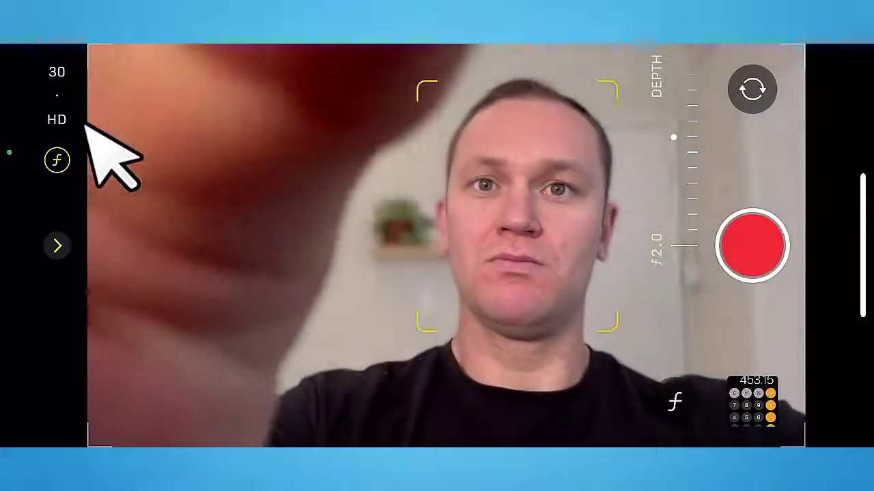
pyautogui.click(85, 126)
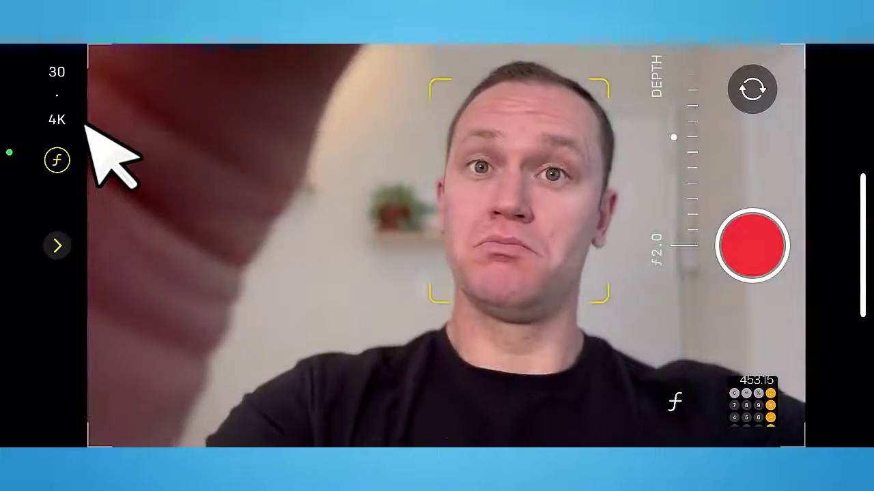
pyautogui.click(56, 72)
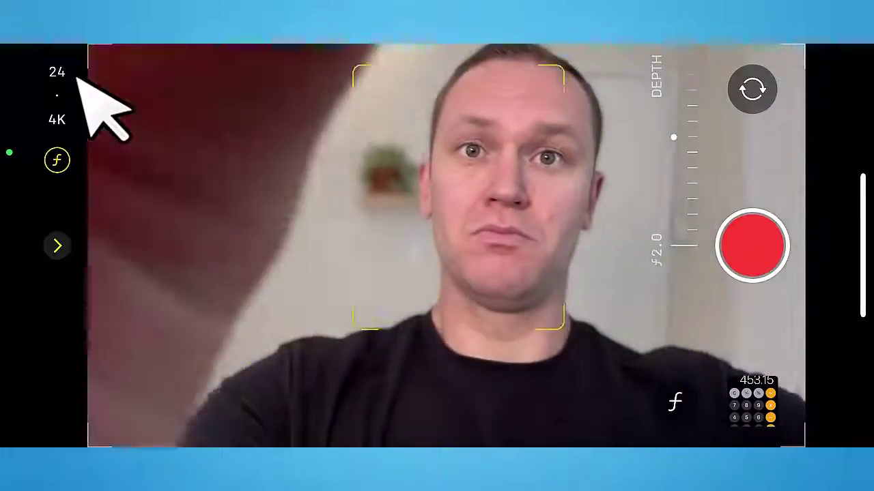
pyautogui.click(57, 72)
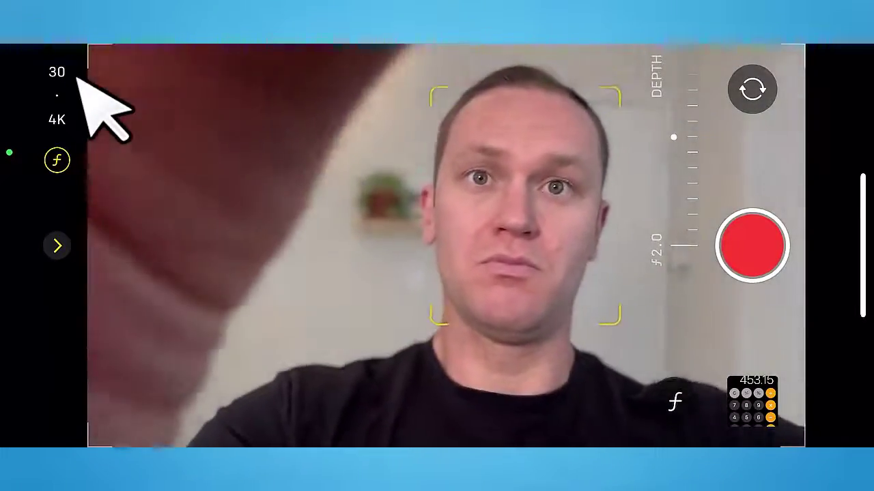
pyautogui.click(56, 72)
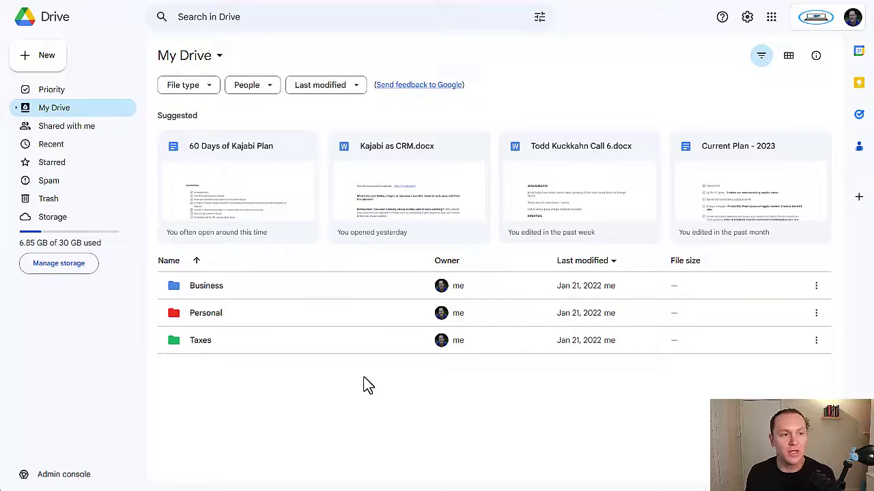
# Step: Create a blank Google Slides file from Drive's New menu
pyautogui.click(56, 58)
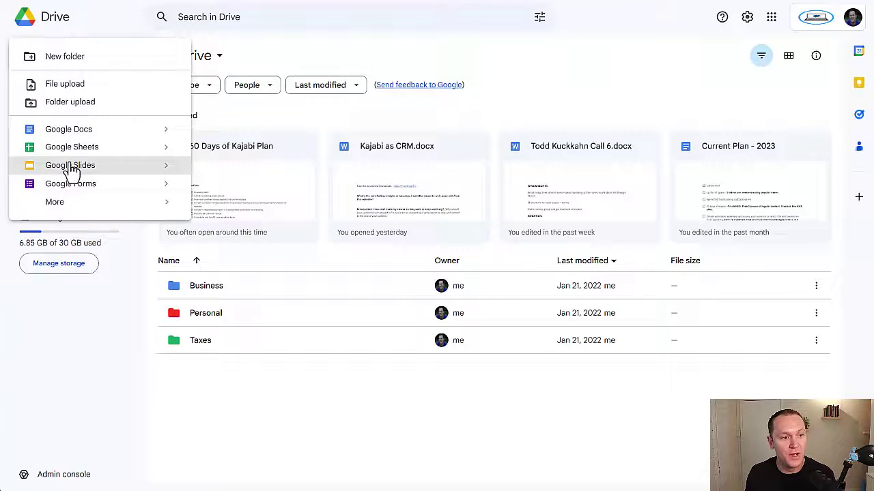
pyautogui.click(71, 167)
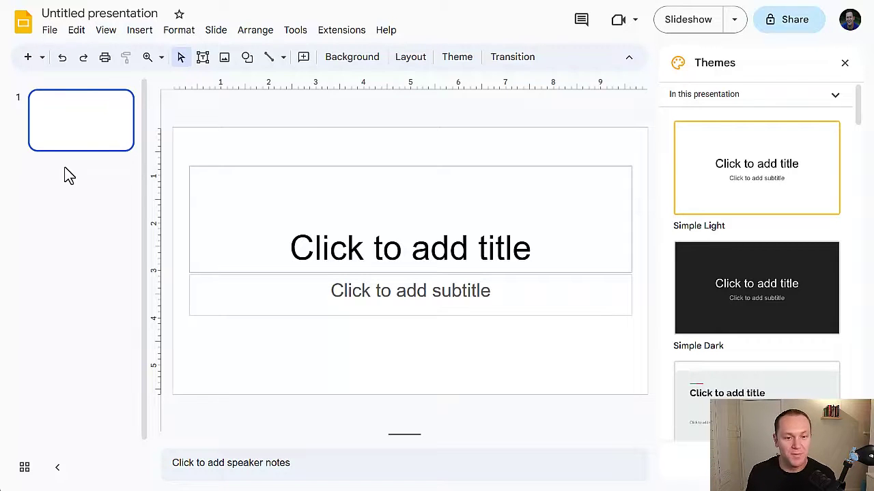
# Step: Title the first slide with a 'Hi my name is…' greeting giving the presenter's name
pyautogui.click(419, 239)
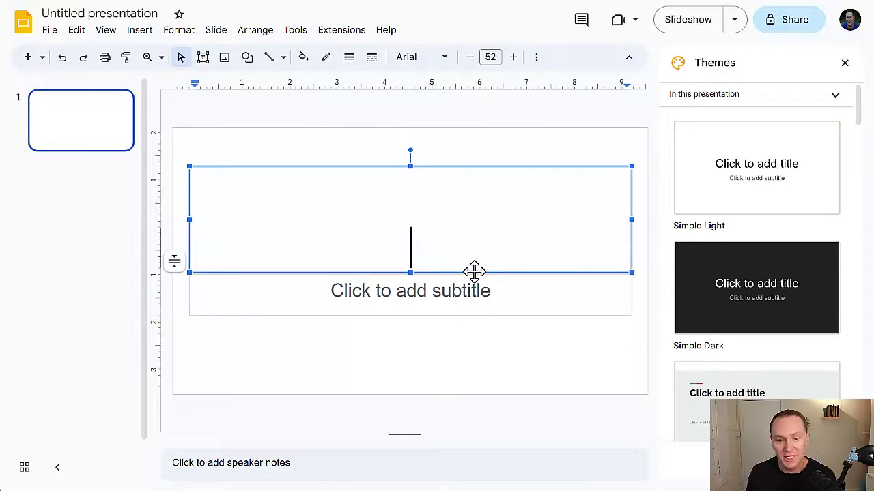
pyautogui.write('Hi my name is James')
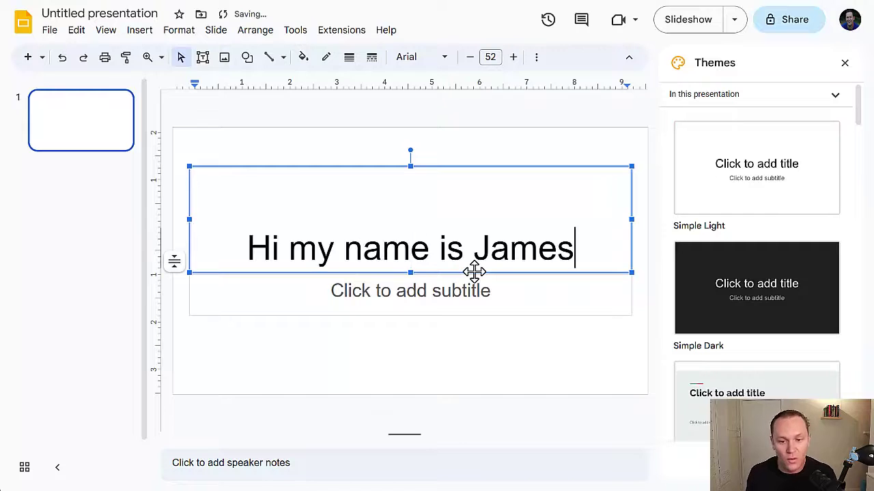
pyautogui.click(446, 308)
pyautogui.click(437, 402)
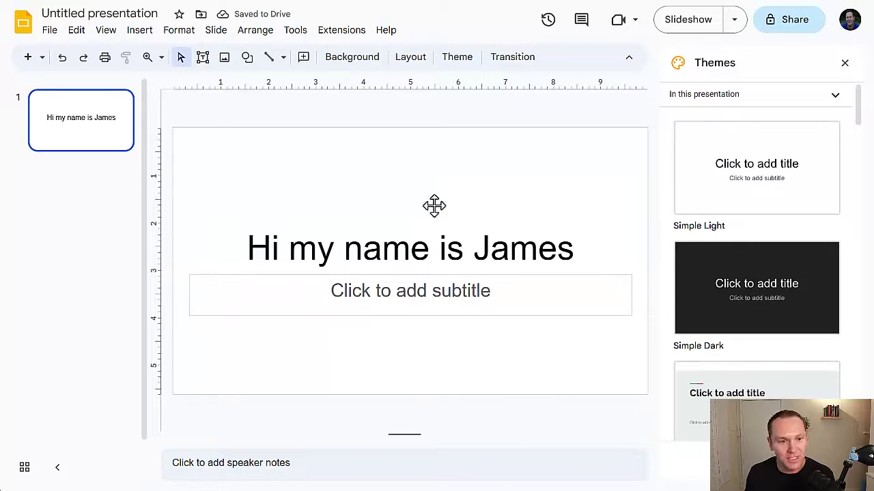
pyautogui.click(733, 101)
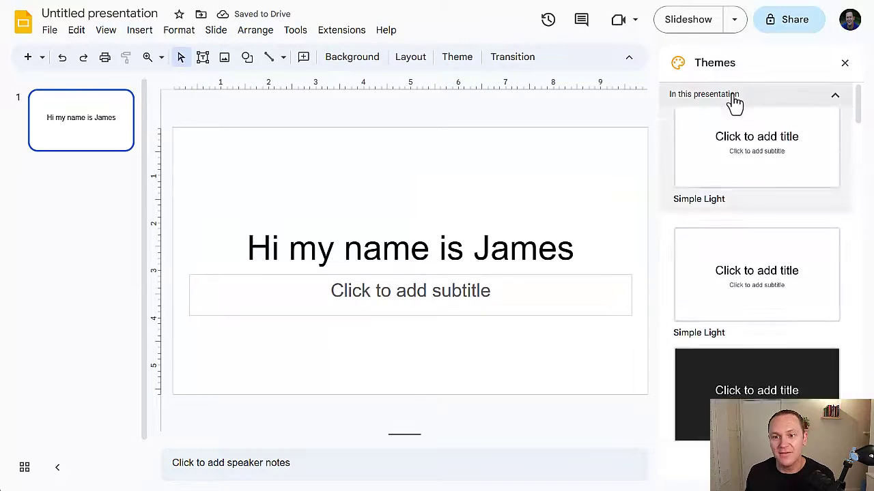
# Step: Pick Paradigm from the Themes panel to restyle the whole presentation
pyautogui.scroll(-6, 816, 183)
pyautogui.scroll(-6, 802, 198)
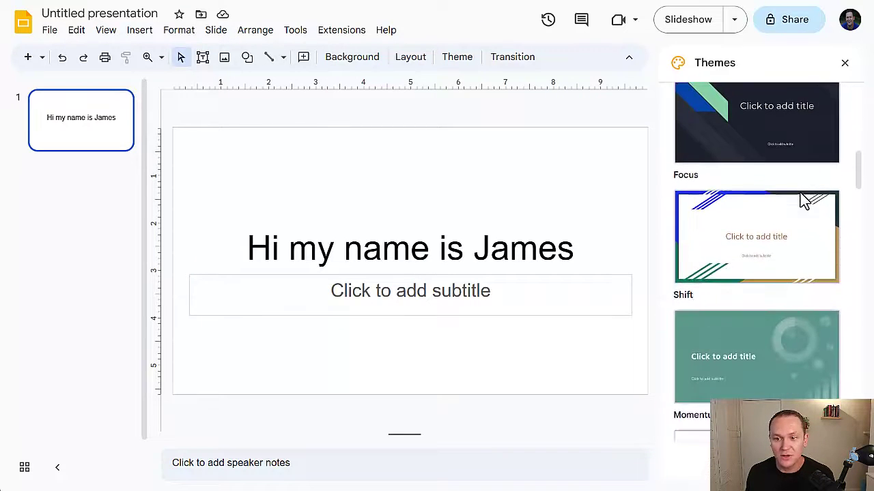
pyautogui.click(749, 228)
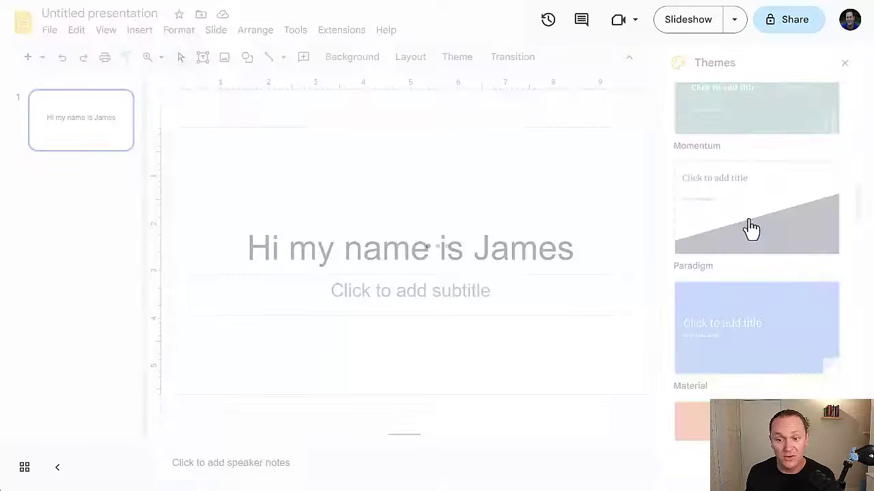
pyautogui.scroll(1, 747, 228)
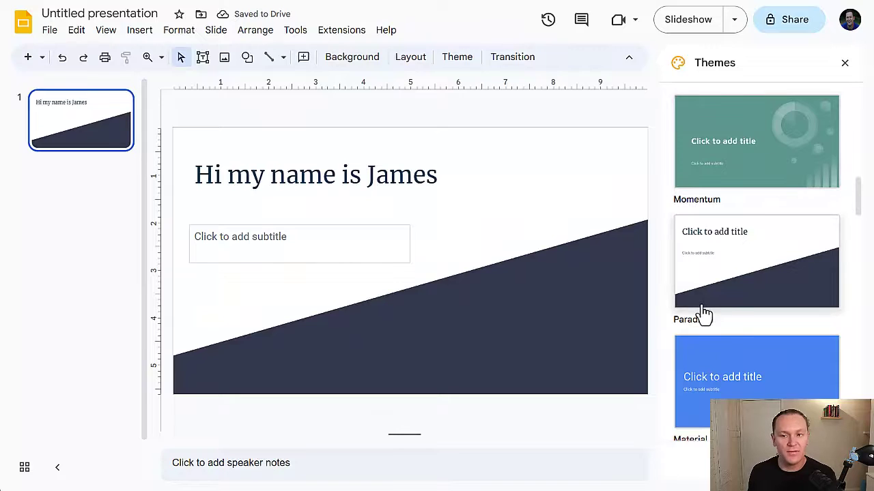
pyautogui.click(43, 59)
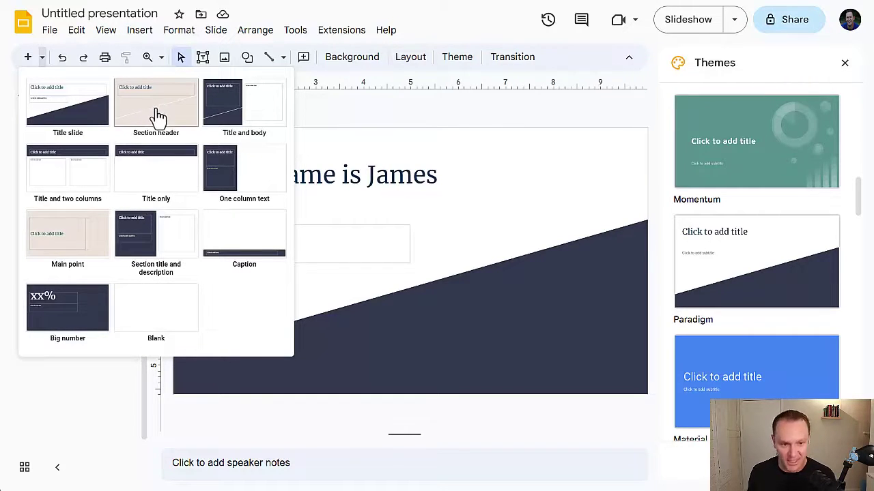
# Step: Add a One column text slide and paste a copy of the title slide after slide 2
pyautogui.click(232, 171)
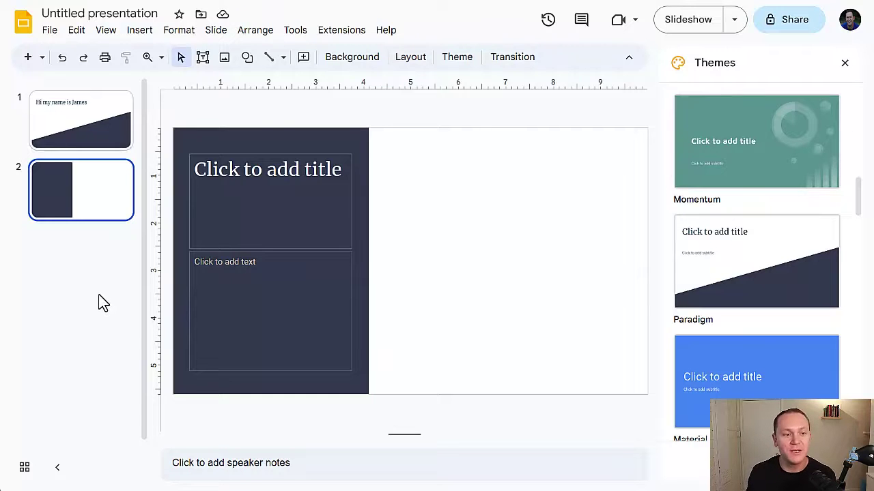
pyautogui.click(78, 148)
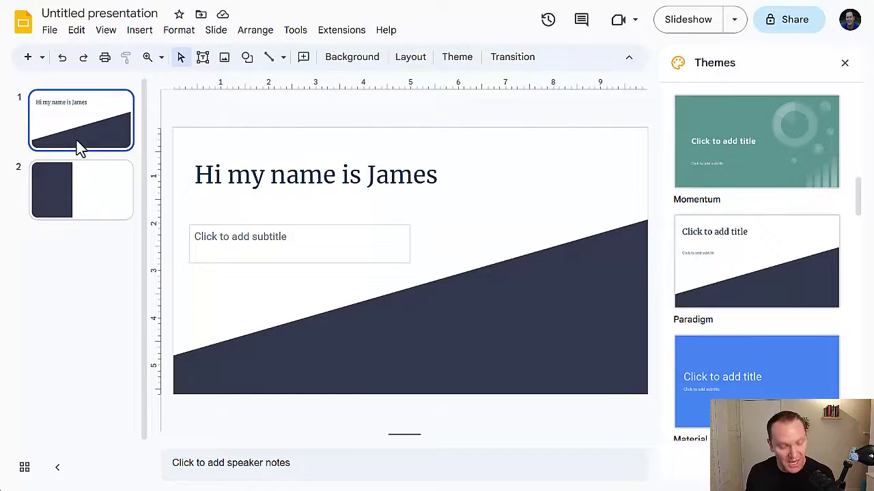
pyautogui.click(86, 181)
pyautogui.hotkey('ctrl', 'v')
# Step: Add a new title slide and a 'Title and two columns' slide after slide 3
pyautogui.click(77, 292)
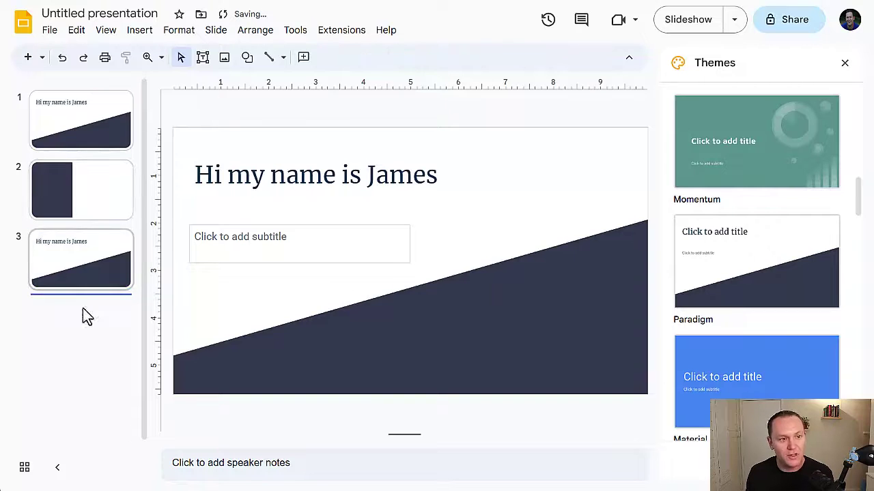
pyautogui.click(27, 57)
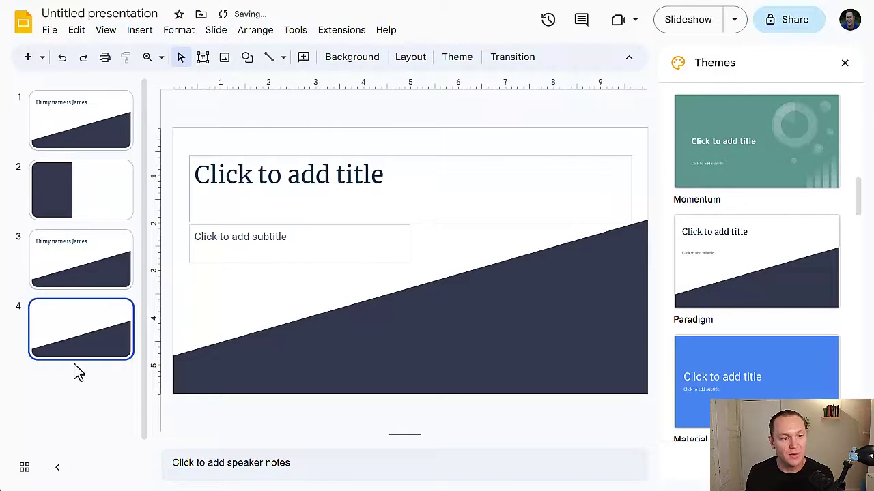
pyautogui.click(42, 57)
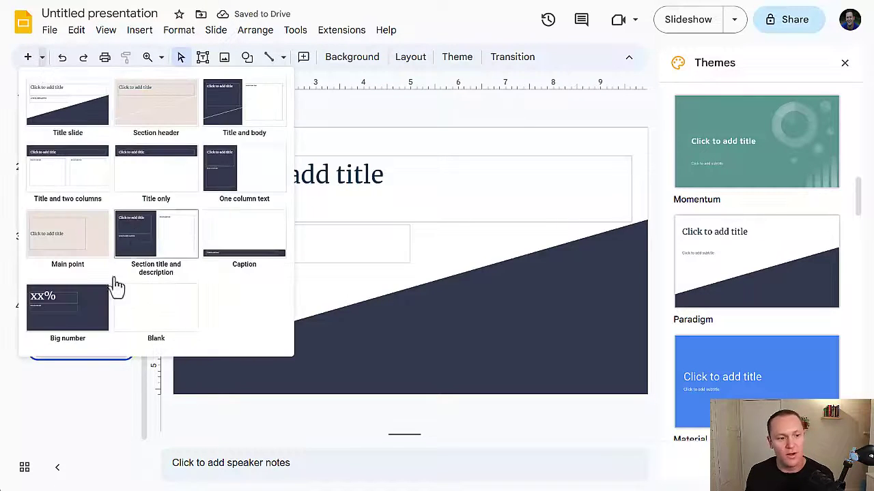
pyautogui.click(54, 198)
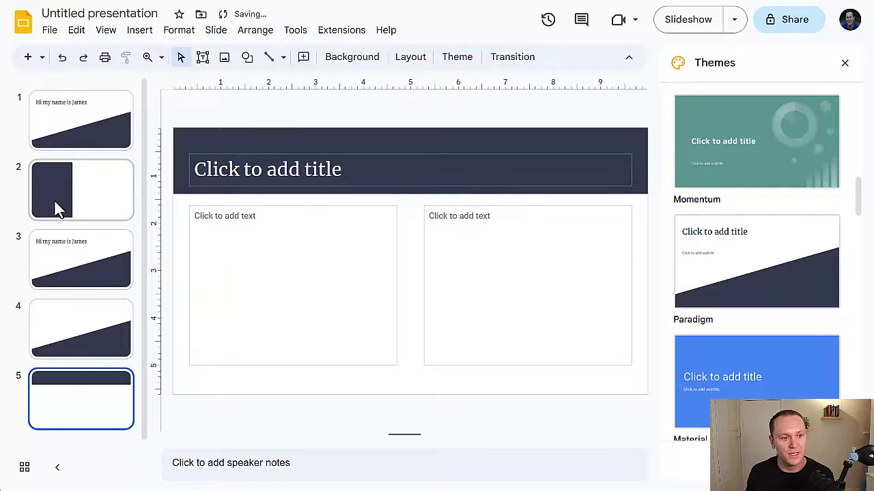
pyautogui.click(844, 63)
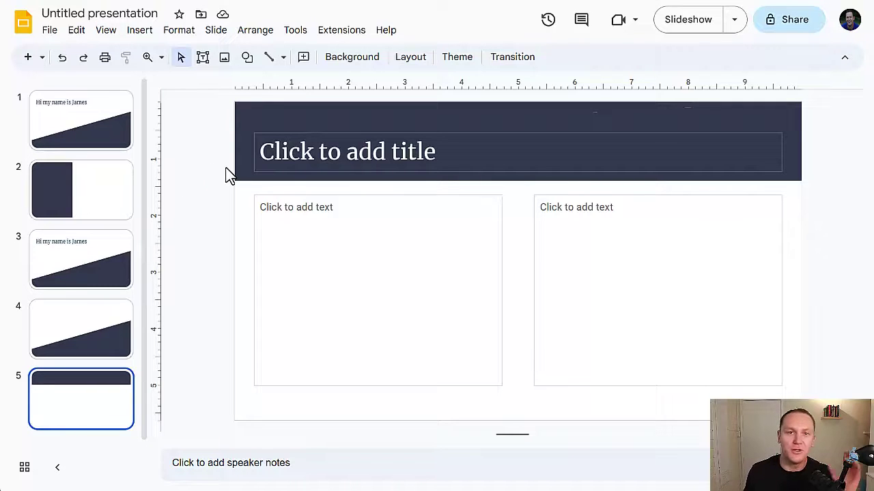
# Step: Return to slide 1 of the five-slide deck using the Home key
pyautogui.press('Home')
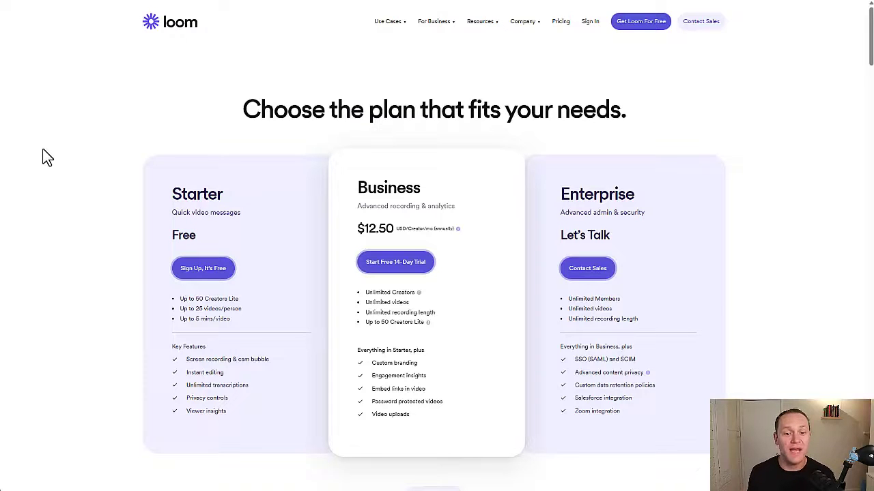
pyautogui.moveTo(356, 229); pyautogui.dragTo(476, 233)
pyautogui.click(479, 239)
pyautogui.scroll(-1, 477, 235)
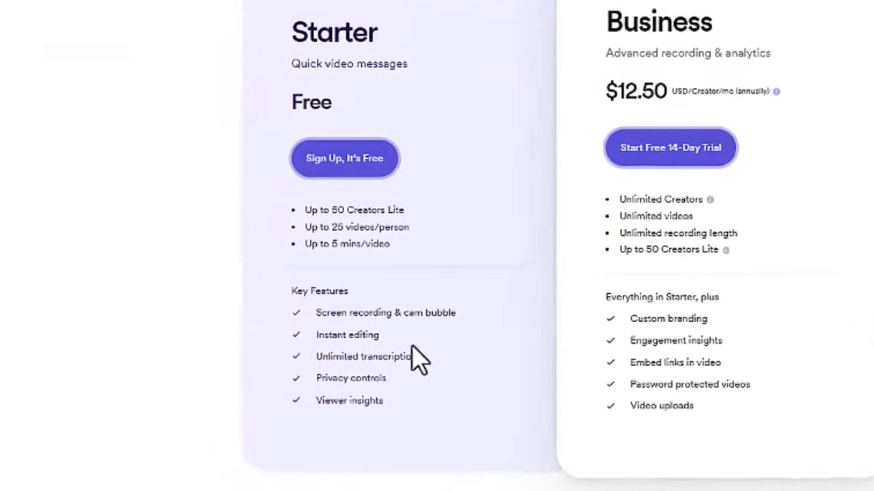
pyautogui.moveTo(392, 246); pyautogui.dragTo(293, 254)
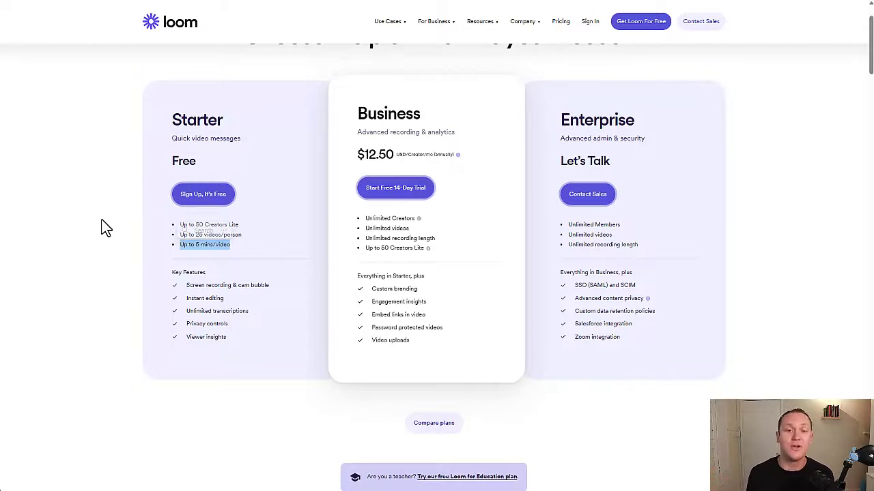
pyautogui.click(99, 220)
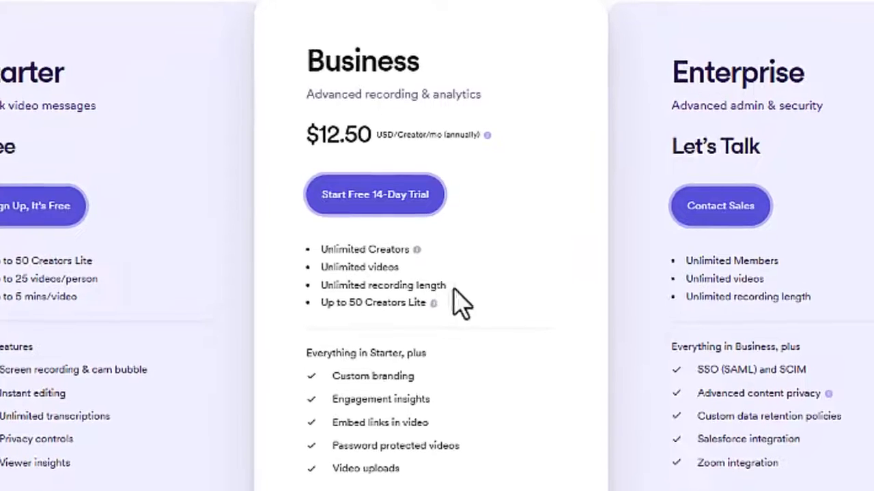
pyautogui.moveTo(438, 237); pyautogui.dragTo(387, 232)
pyautogui.moveTo(360, 274); pyautogui.dragTo(296, 283)
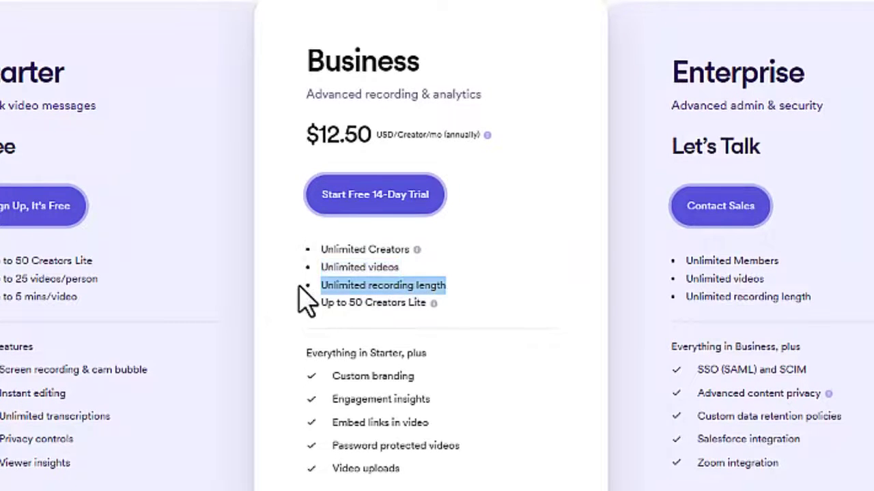
pyautogui.click(499, 280)
pyautogui.moveTo(416, 249); pyautogui.dragTo(267, 243)
pyautogui.click(0, 255)
pyautogui.moveTo(477, 137); pyautogui.dragTo(345, 115)
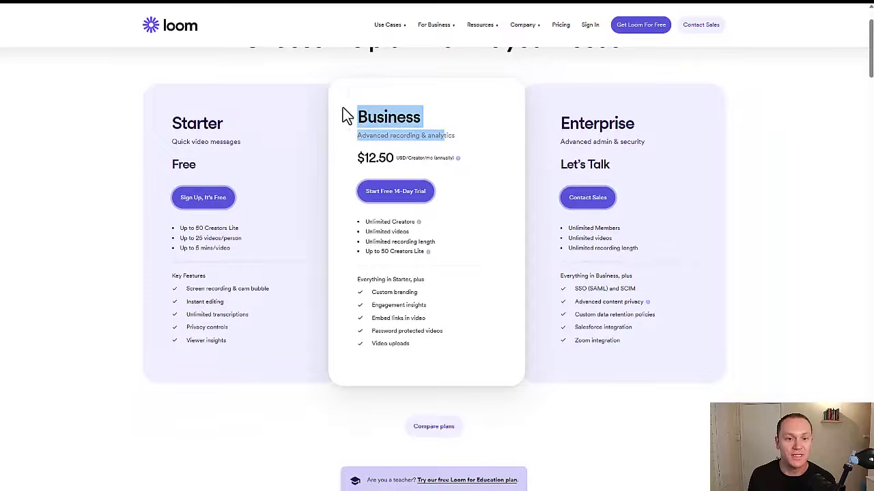
pyautogui.click(93, 161)
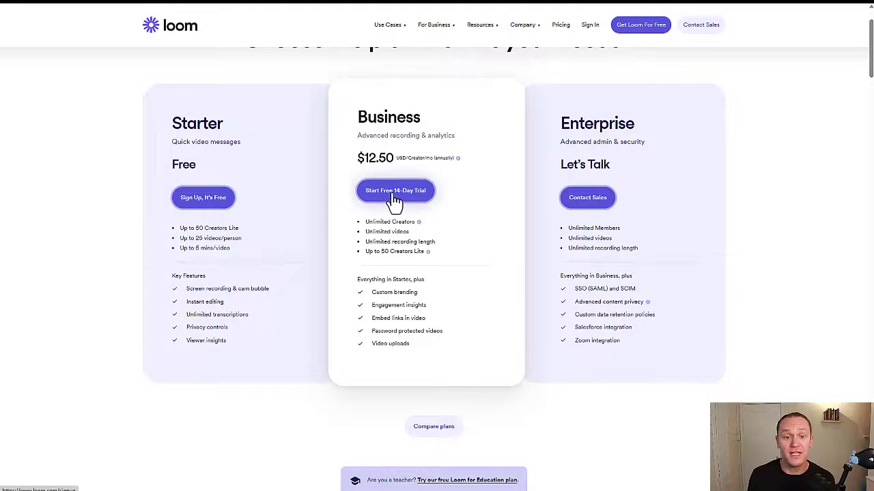
pyautogui.moveTo(428, 135); pyautogui.dragTo(323, 125)
pyautogui.click(106, 190)
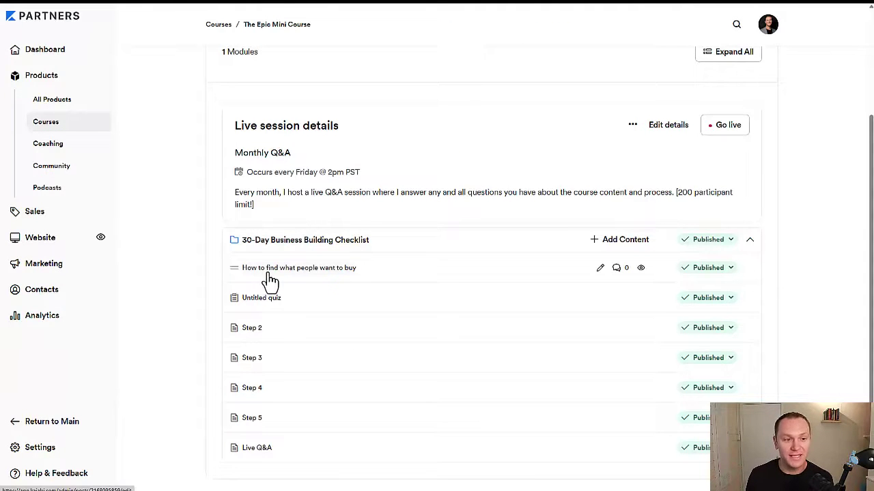
# Step: Open the 'How to find what people want to buy' lesson and preview it as a student
pyautogui.click(271, 273)
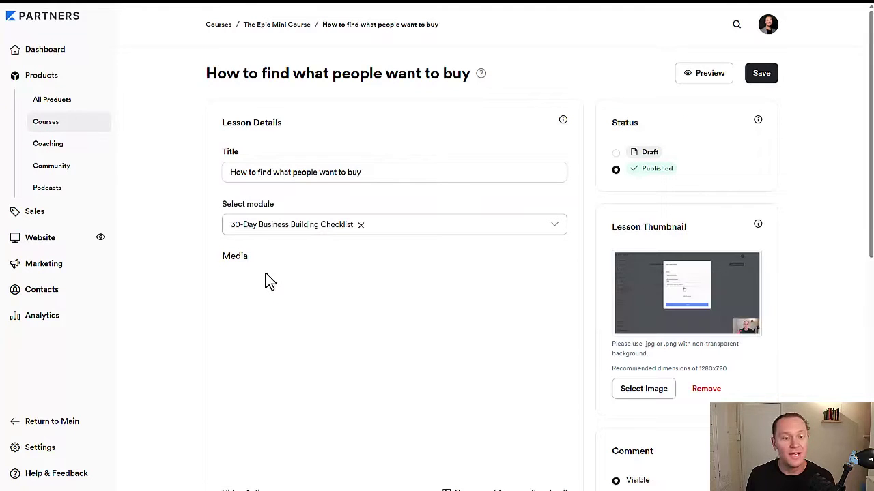
pyautogui.scroll(-3, 173, 203)
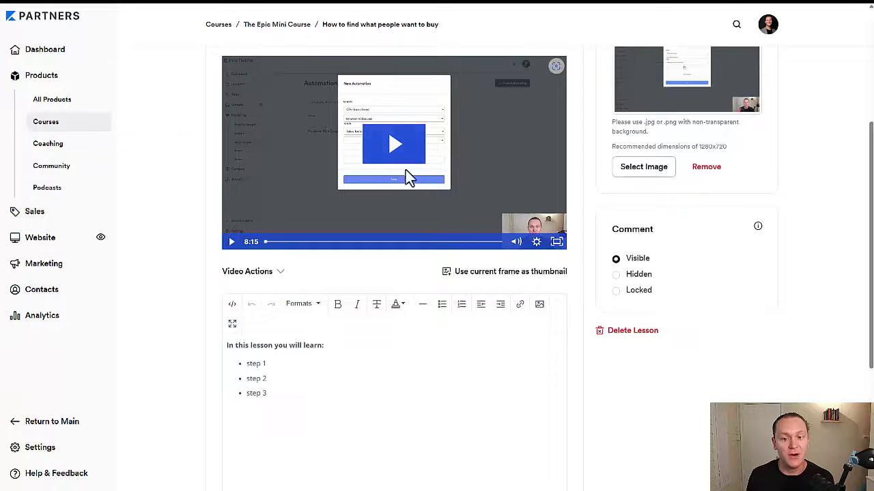
pyautogui.scroll(1, 406, 177)
pyautogui.scroll(2, 392, 248)
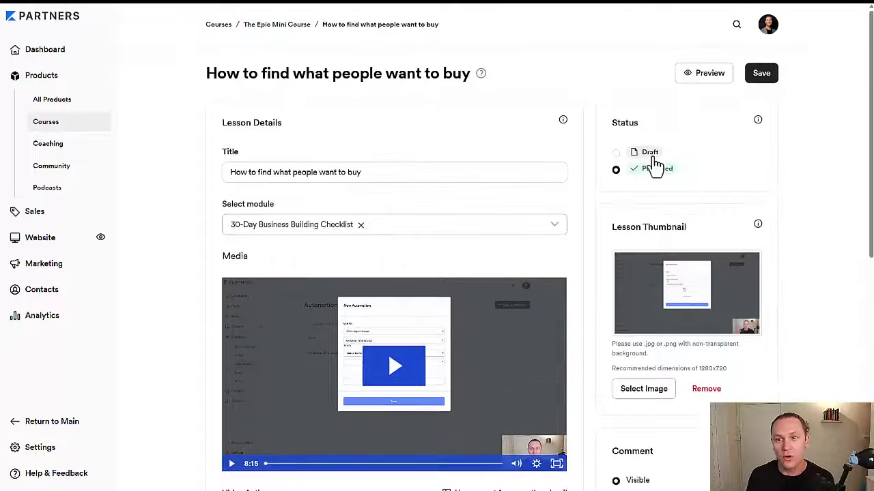
pyautogui.click(712, 82)
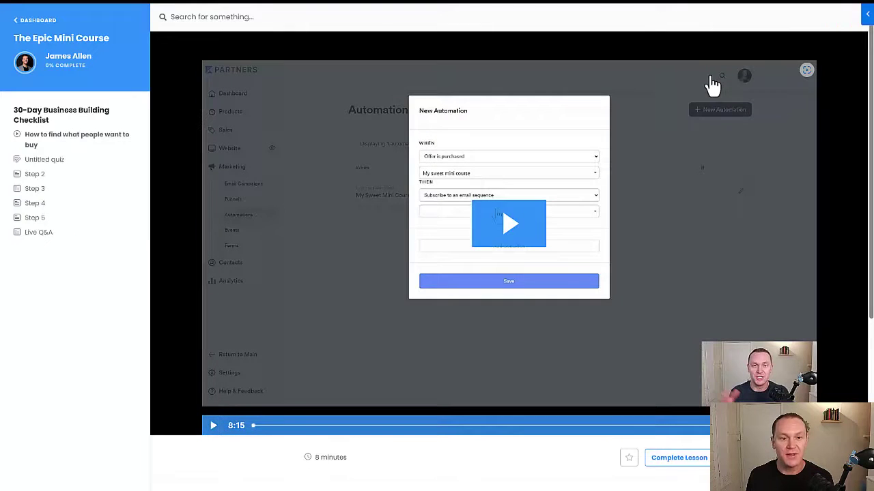